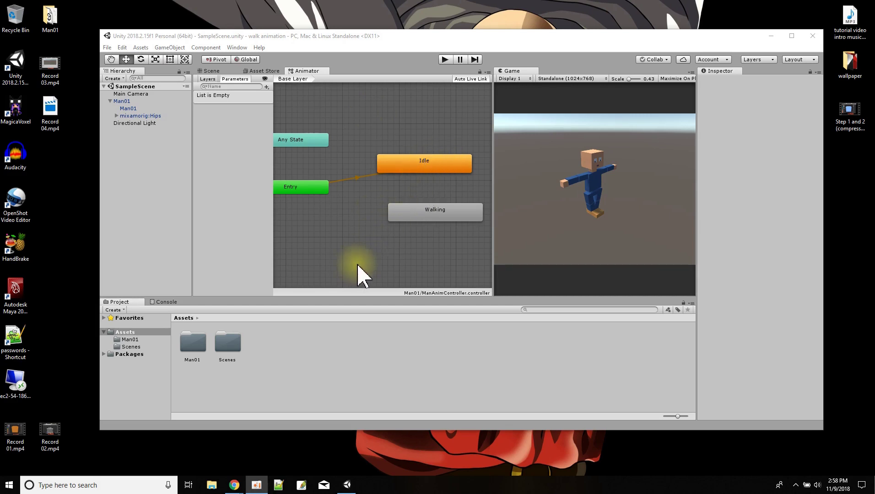
Step: Briefly make Walking the layer's default state, then restore Idle as the default
right_click(409, 215)
click(429, 231)
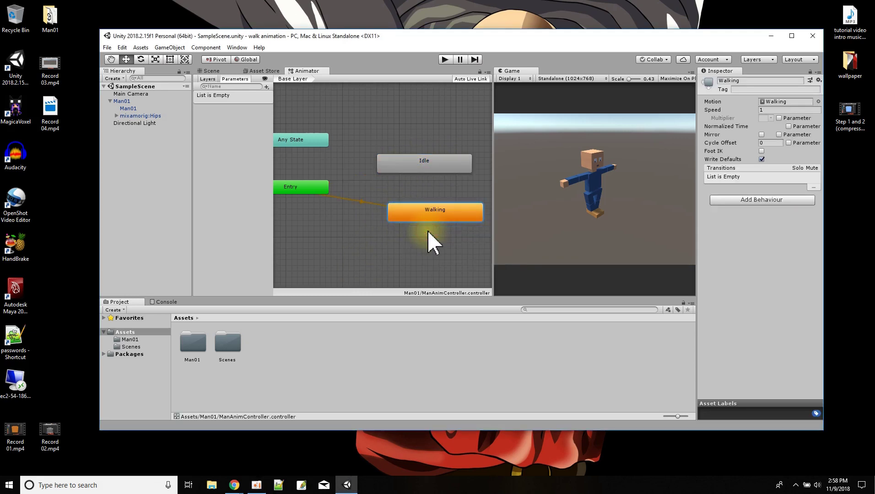
right_click(415, 168)
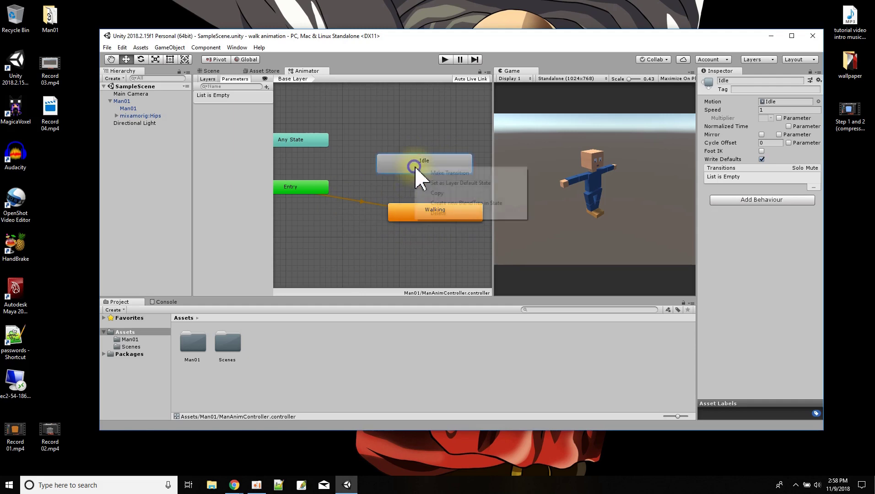
click(439, 183)
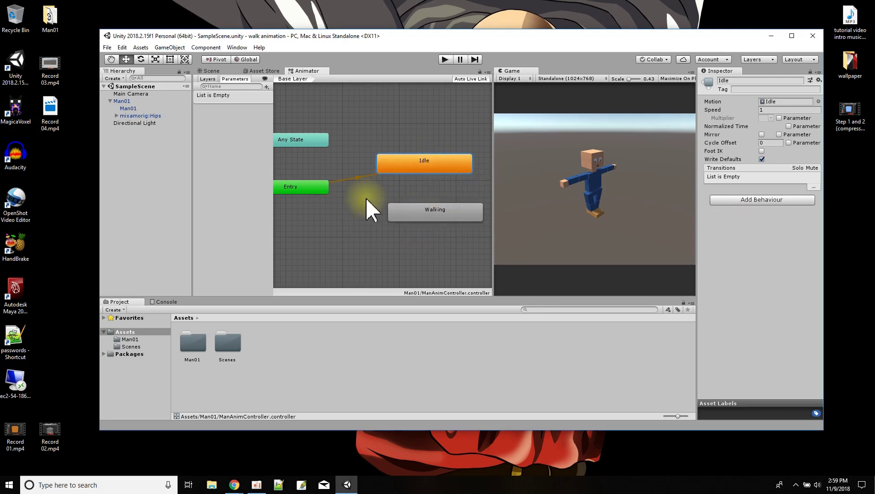
Step: Check the Walking clip's loop settings in the Man01 folder, then select the Man01 character
double_click(195, 345)
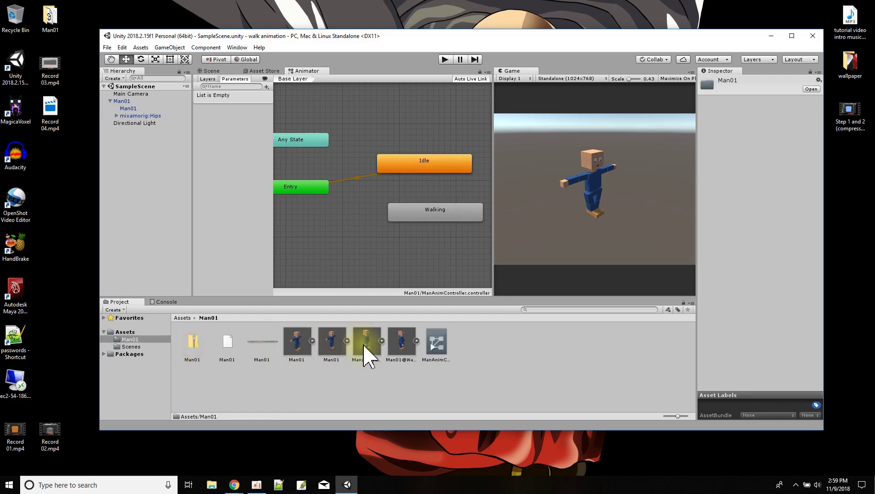
scroll(752, 274, down, 5)
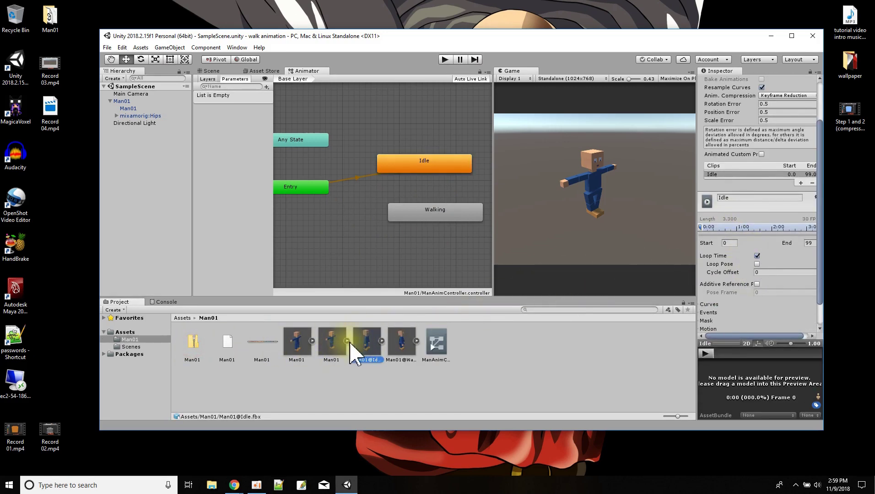
click(395, 349)
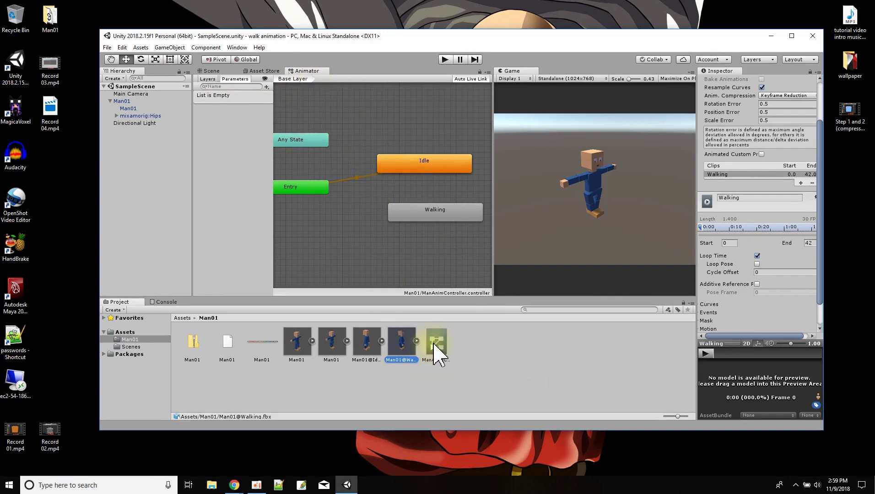
click(122, 101)
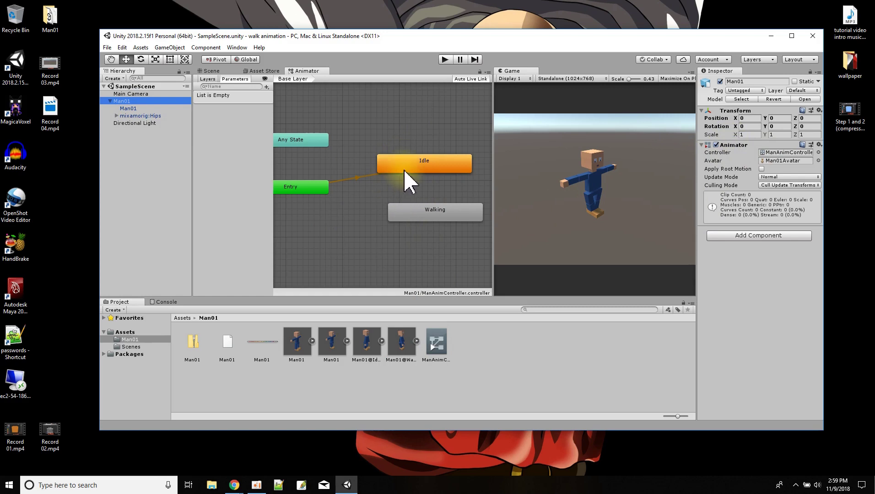
Step: Add a Bool parameter named isWalking to ManAnimController's Parameters list
click(210, 80)
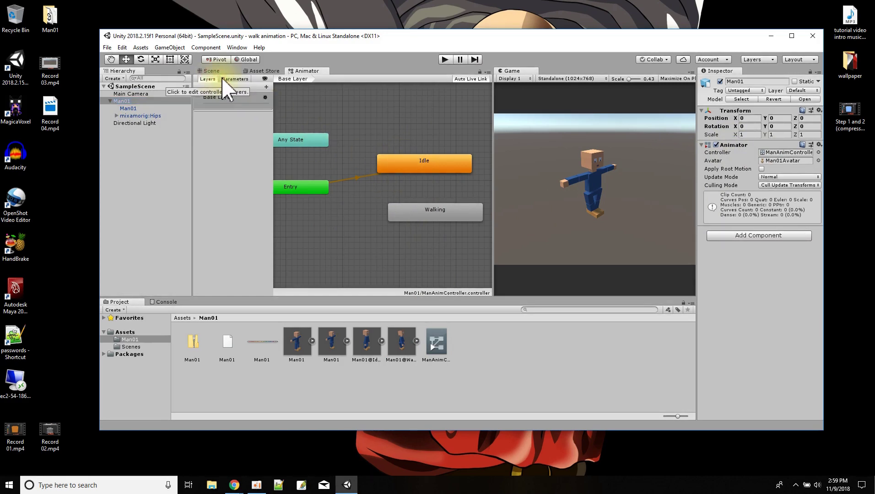
click(232, 79)
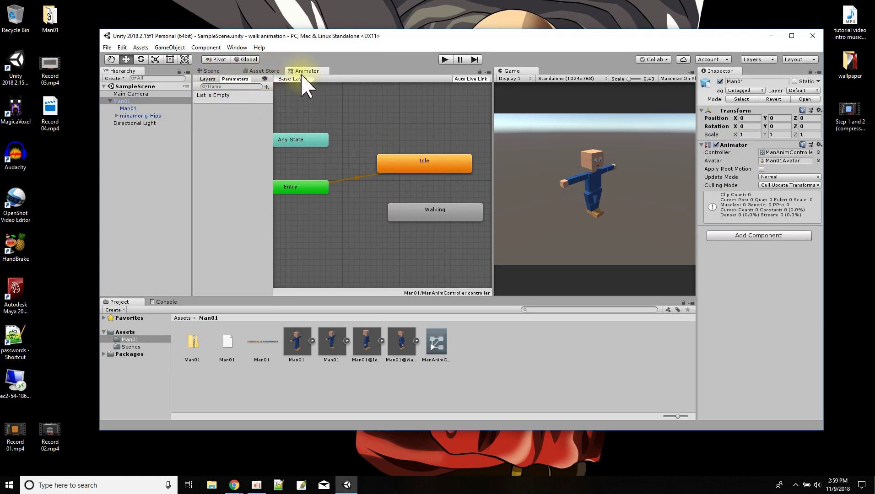
click(211, 79)
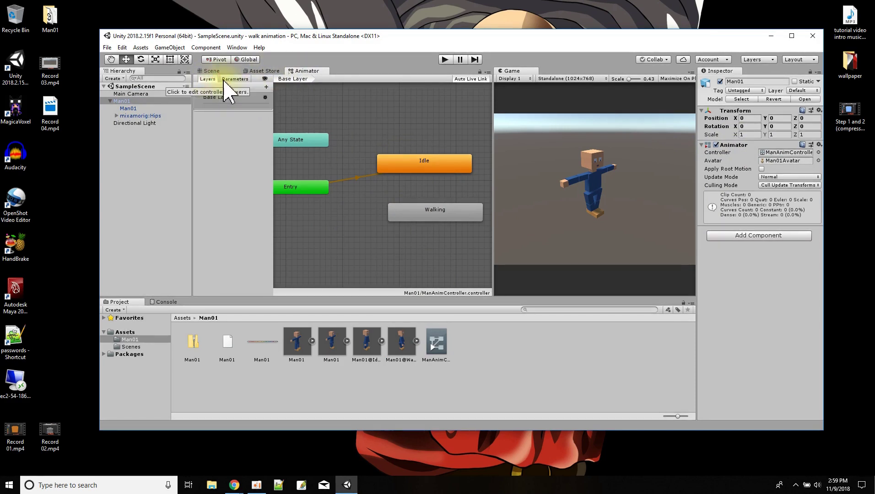
click(234, 80)
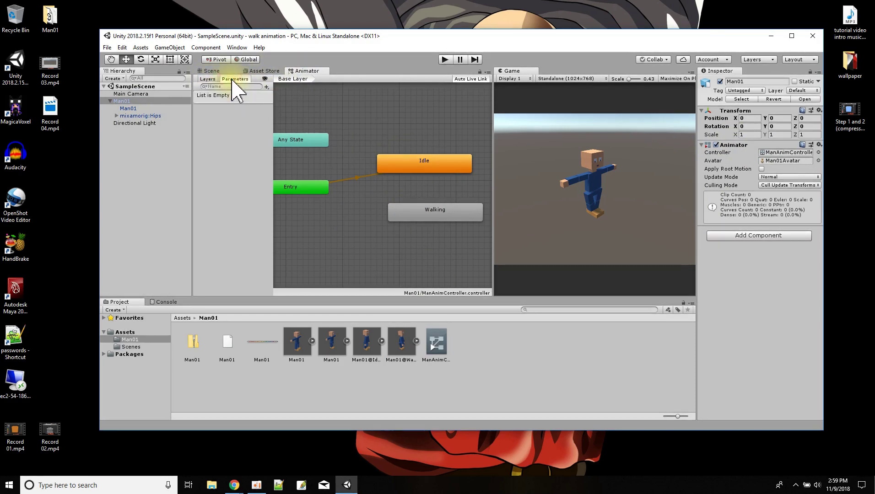
click(266, 87)
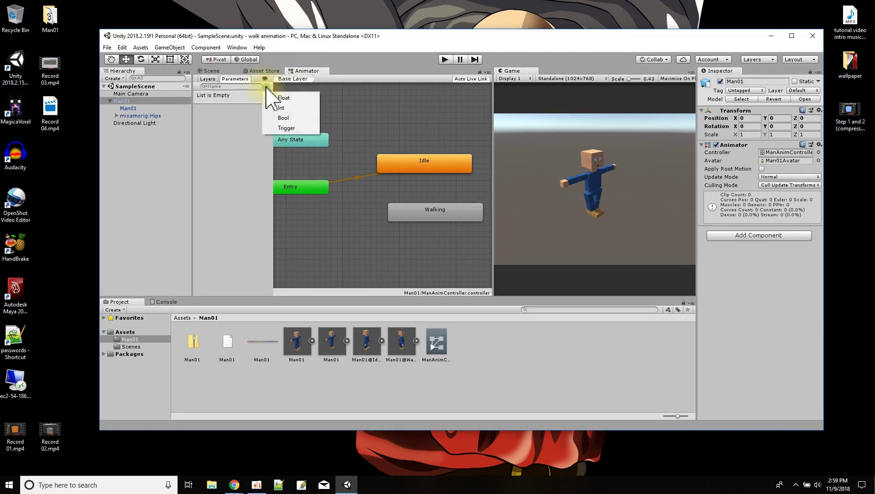
click(287, 118)
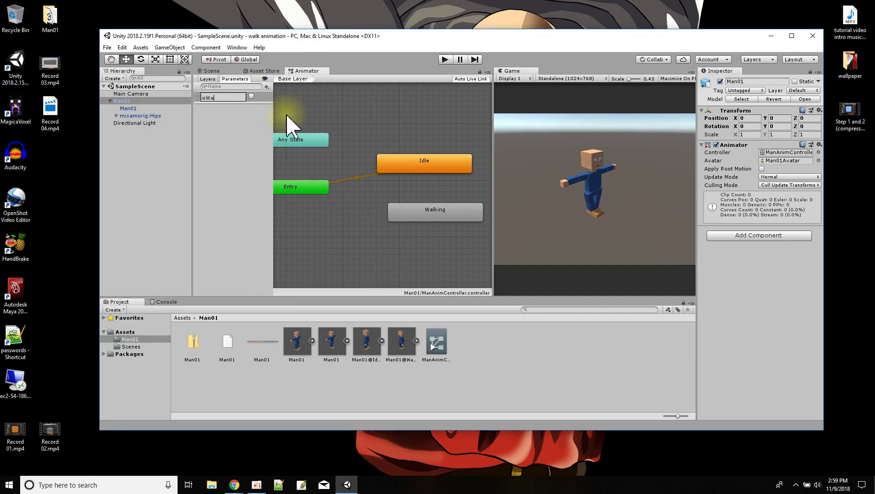
key(Return)
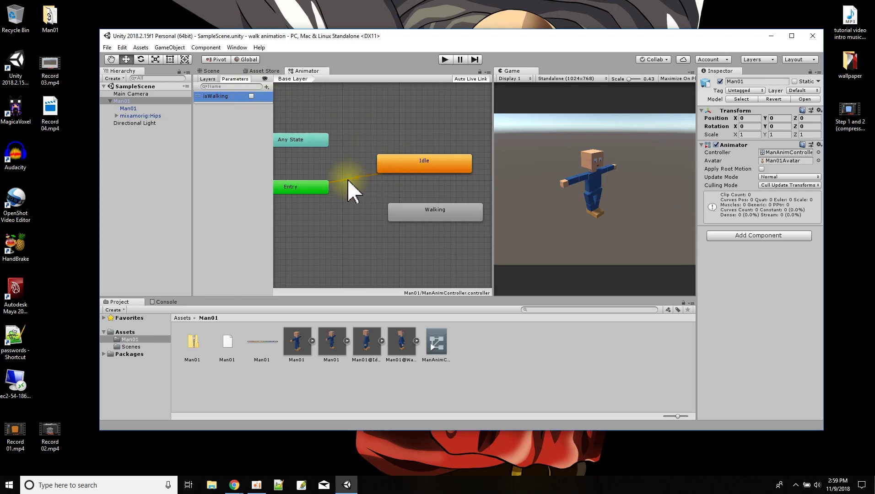
Step: Create a transition from the Idle state to the Walking state
right_click(416, 163)
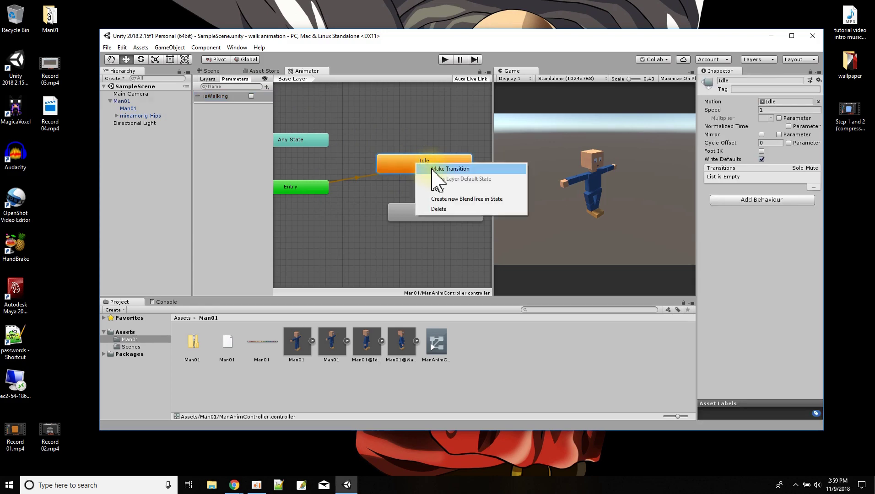
click(432, 169)
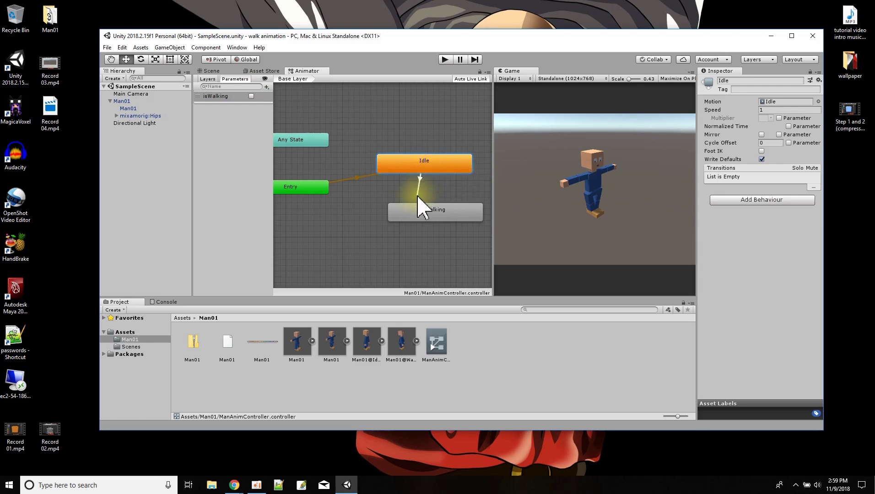
click(417, 211)
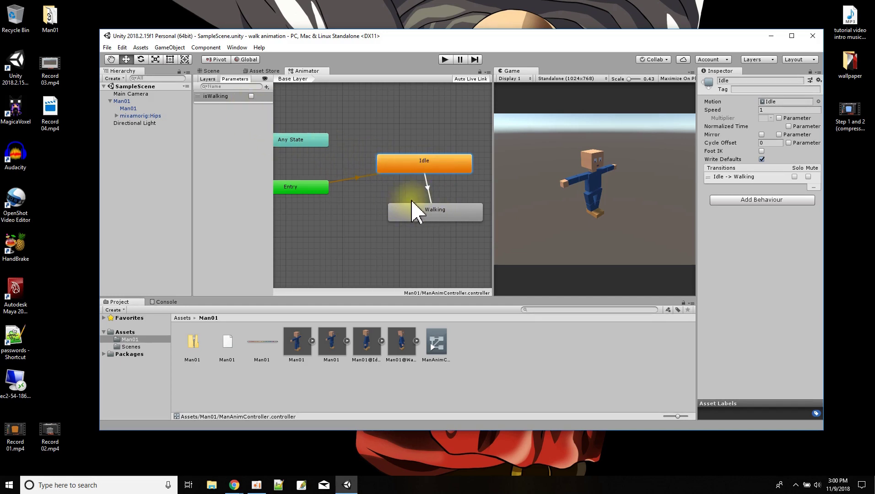
Step: Give the Idle-to-Walking transition the condition isWalking = true
click(426, 186)
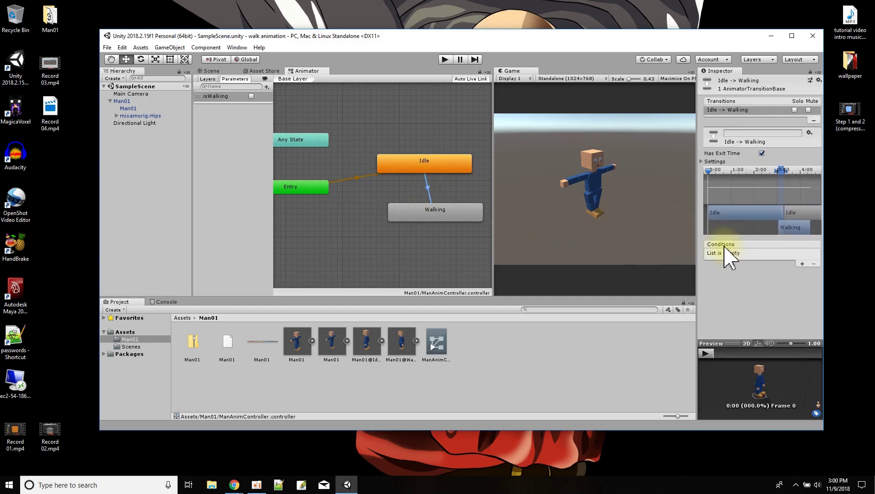
click(802, 265)
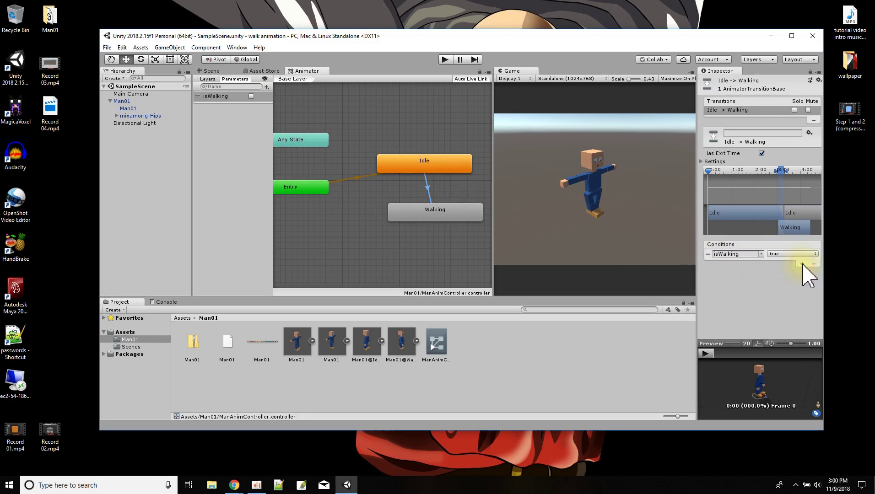
click(761, 255)
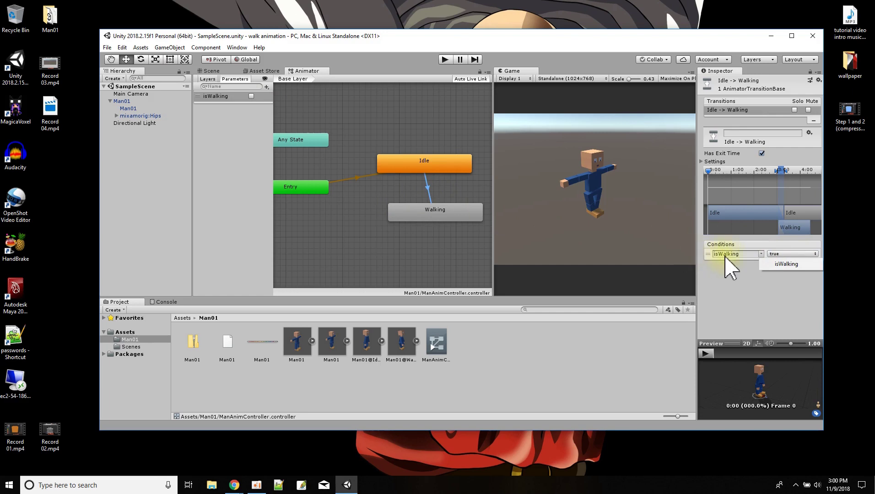
click(732, 290)
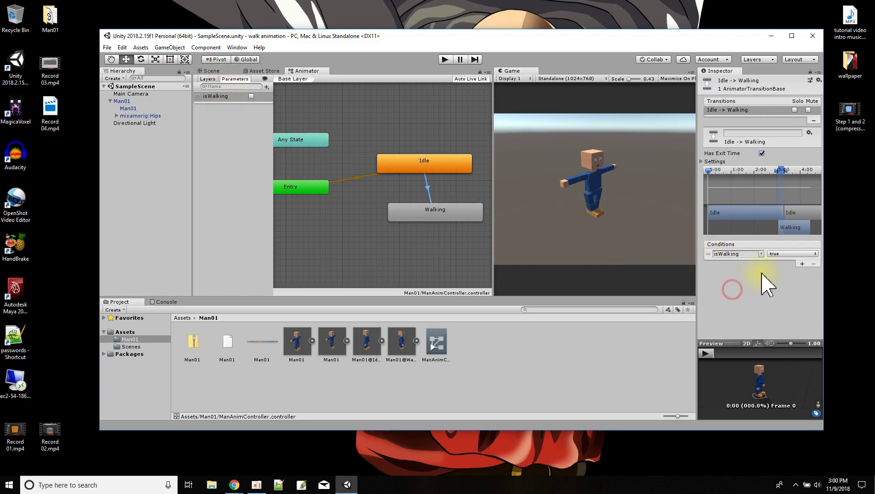
click(787, 255)
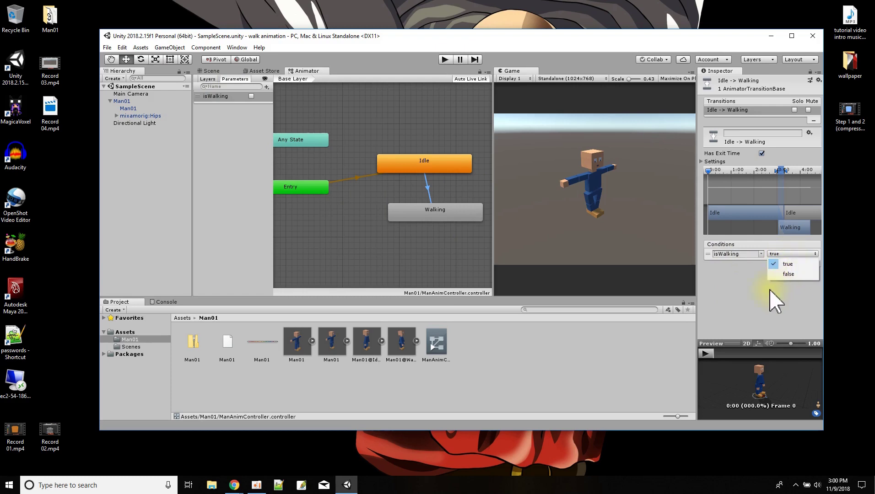
click(786, 265)
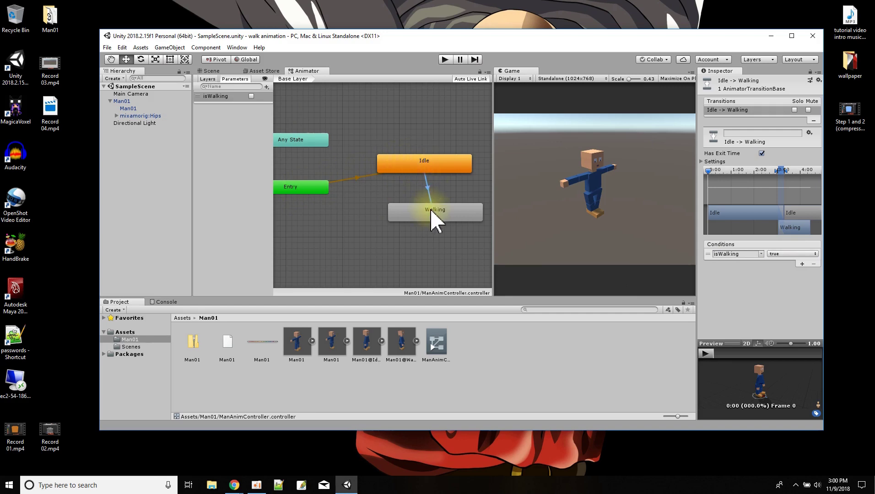
Step: In play mode, turn isWalking on and off to watch Idle switch to Walking, then stop
click(445, 60)
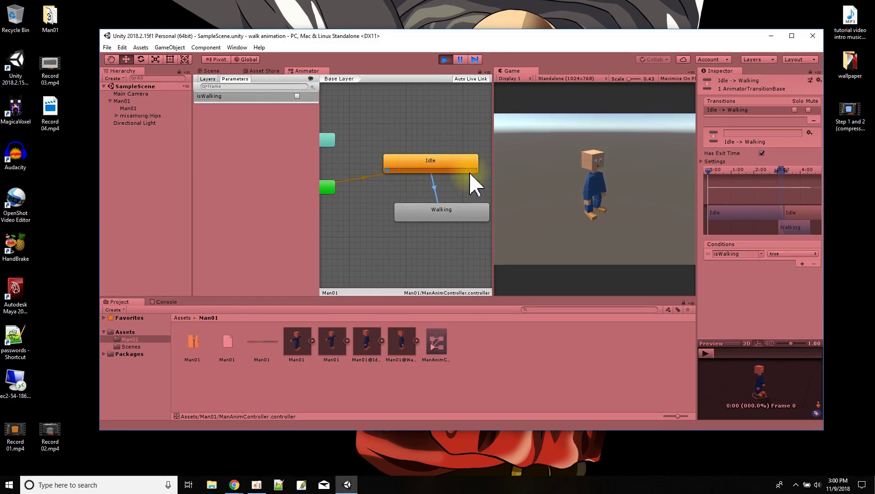
click(297, 96)
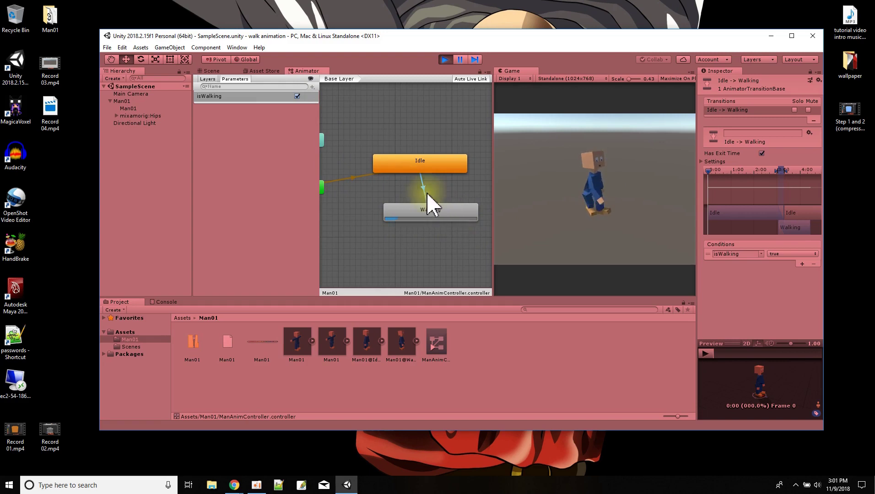
click(297, 96)
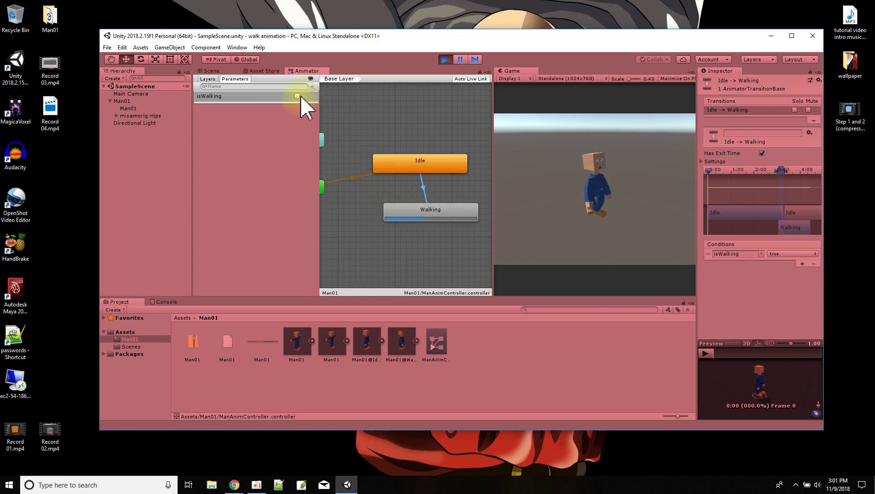
click(297, 95)
click(445, 60)
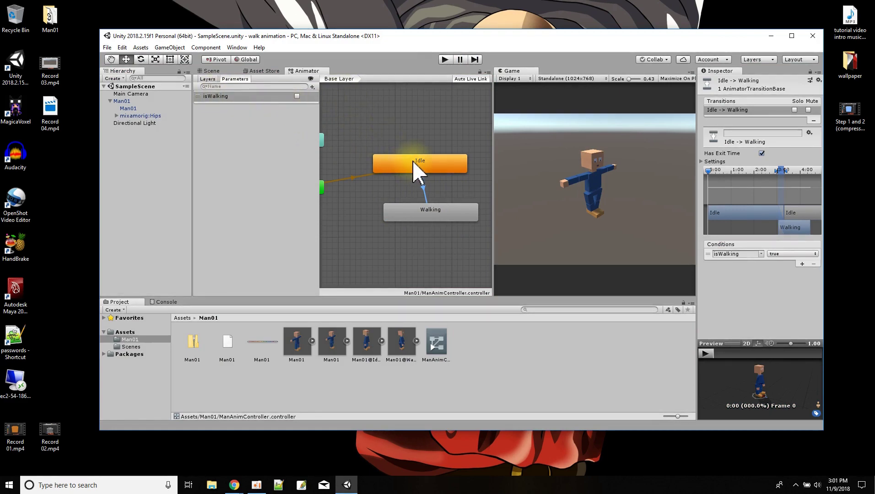
Step: Create a transition from the Walking state back to Idle
right_click(438, 212)
click(462, 217)
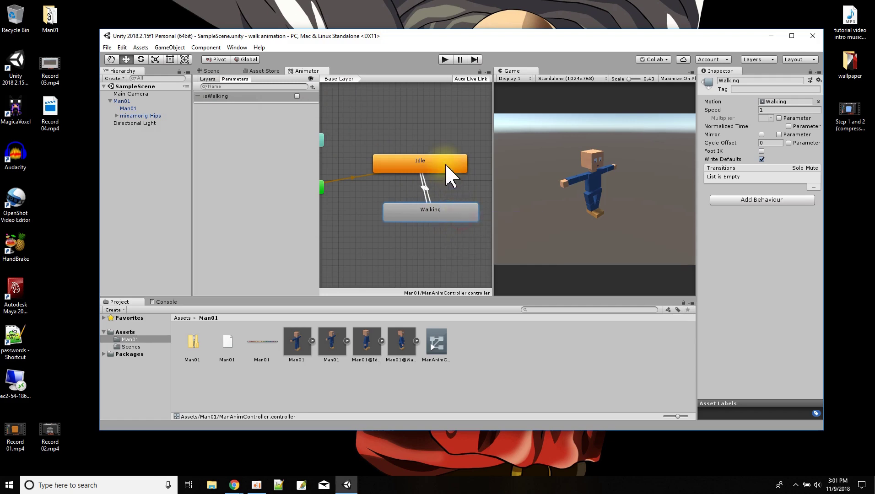
click(441, 166)
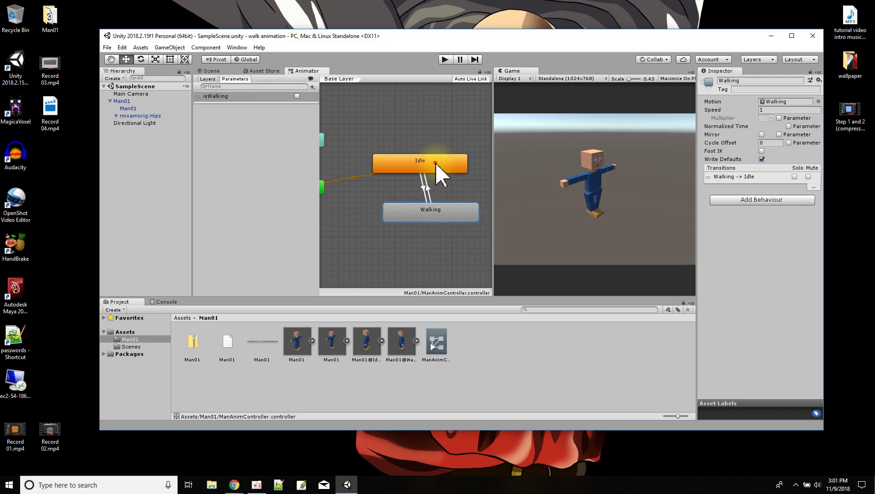
Step: Require isWalking = false on the Walking-to-Idle transition, then start play mode
click(427, 188)
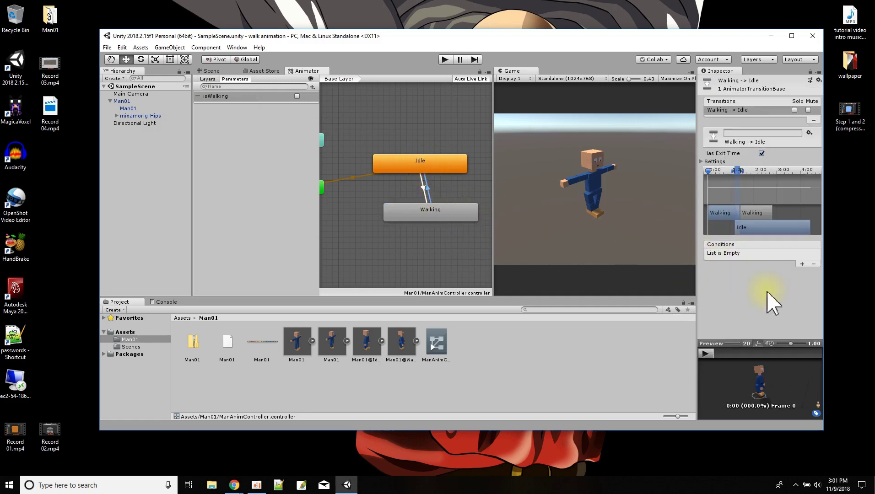
click(802, 265)
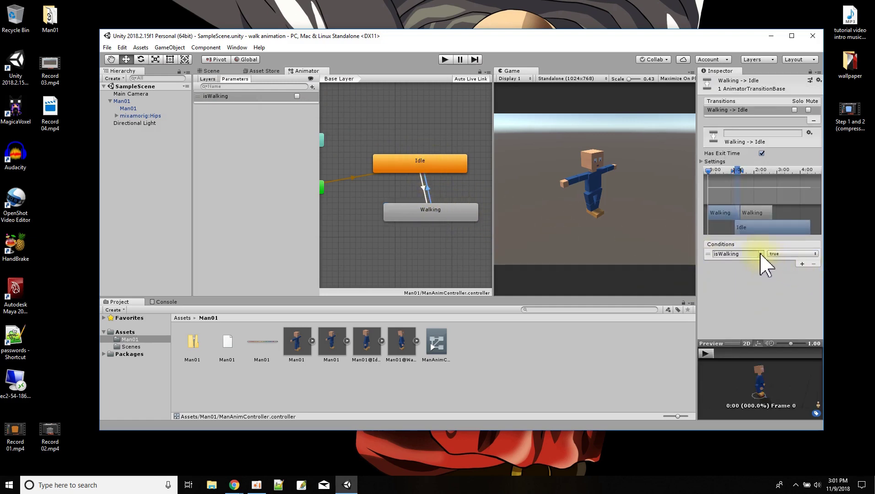
click(785, 254)
click(788, 274)
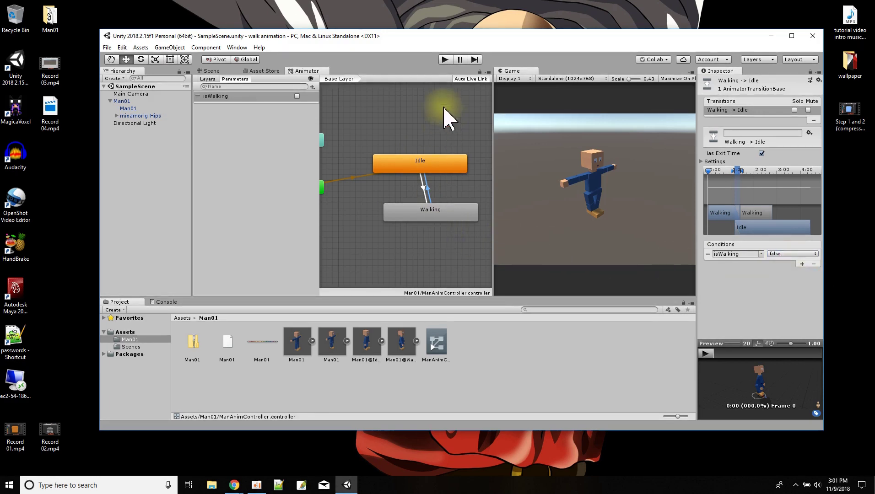
click(443, 60)
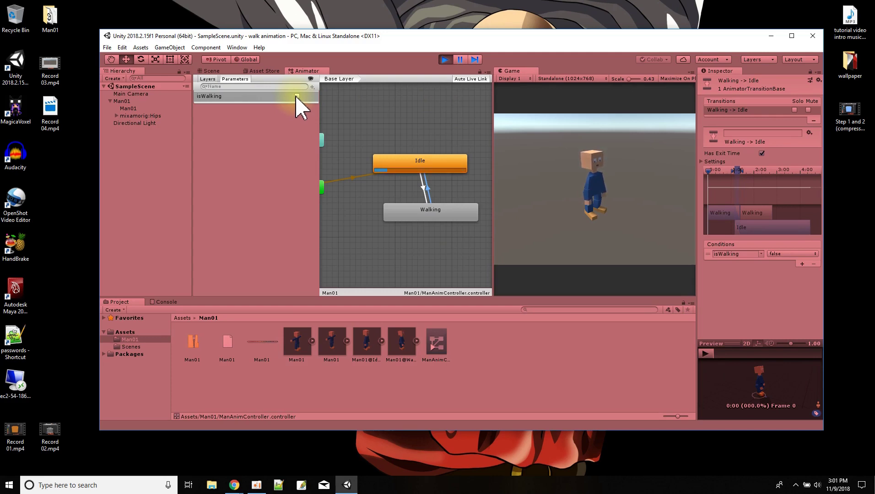
Step: Turn isWalking on to make the character walk, then off to return it to idle
click(297, 97)
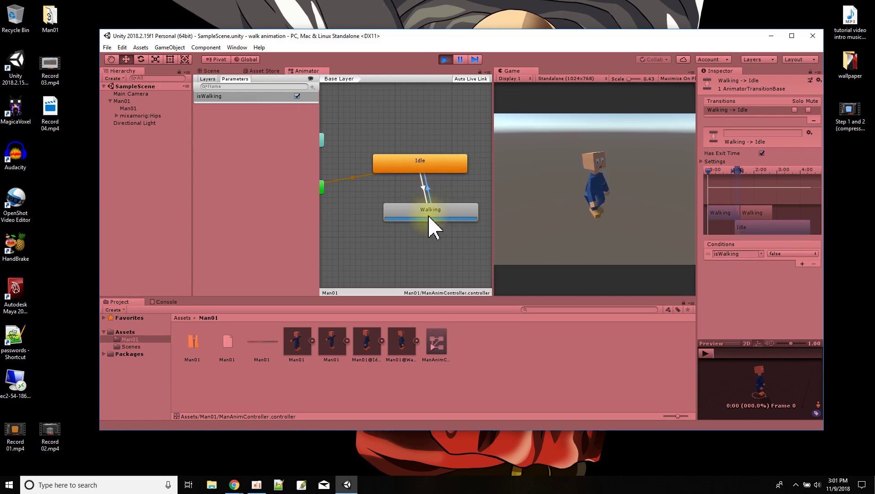
click(297, 97)
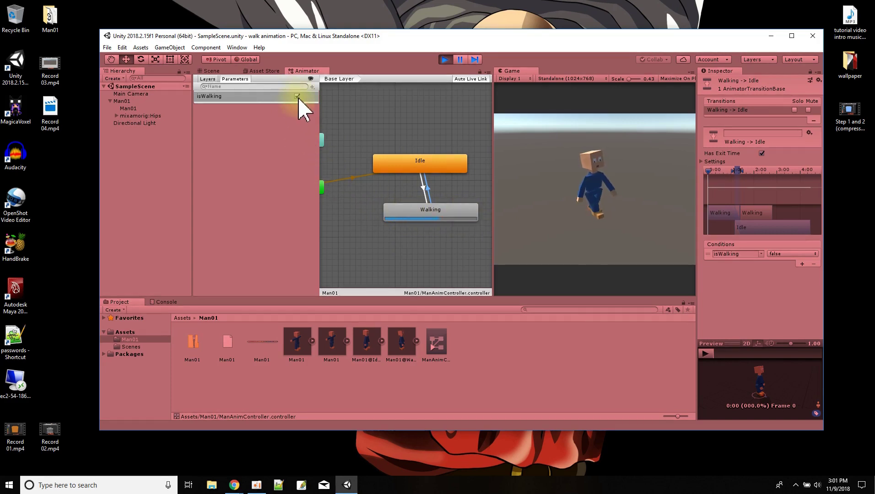
click(297, 96)
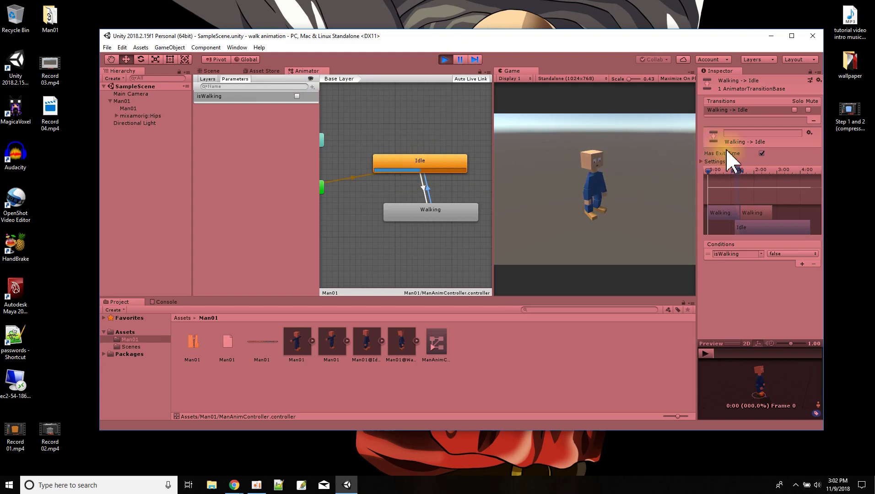
Step: Stop play mode and untick Has Exit Time on the Idle-to-Walking transition
click(444, 59)
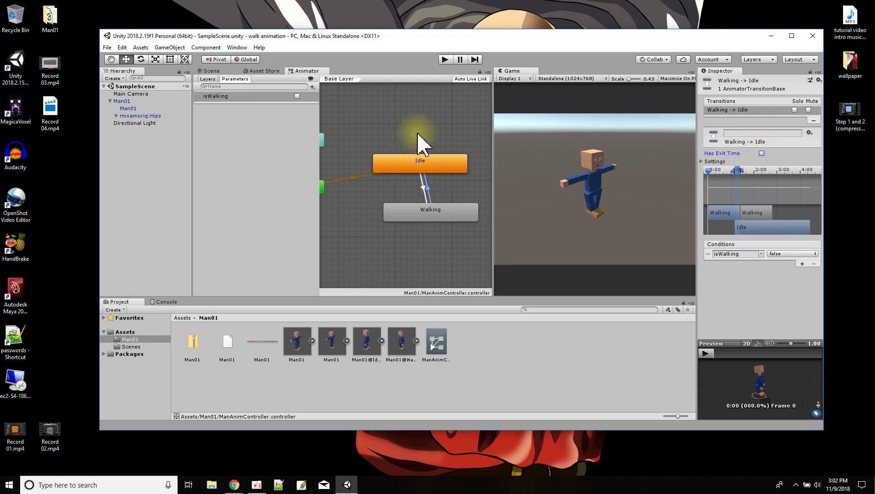
click(423, 192)
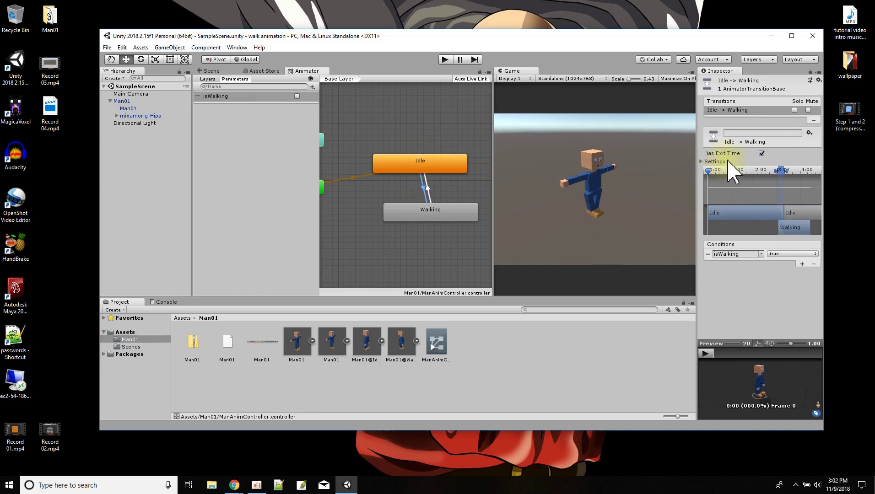
click(761, 153)
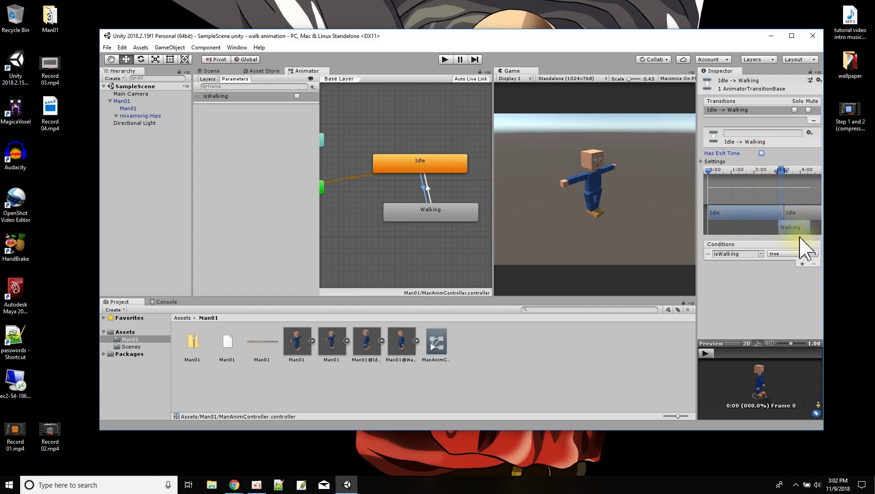
Step: Toggle isWalking repeatedly in play mode to confirm instant idle/walk switching, then stop playing
click(445, 60)
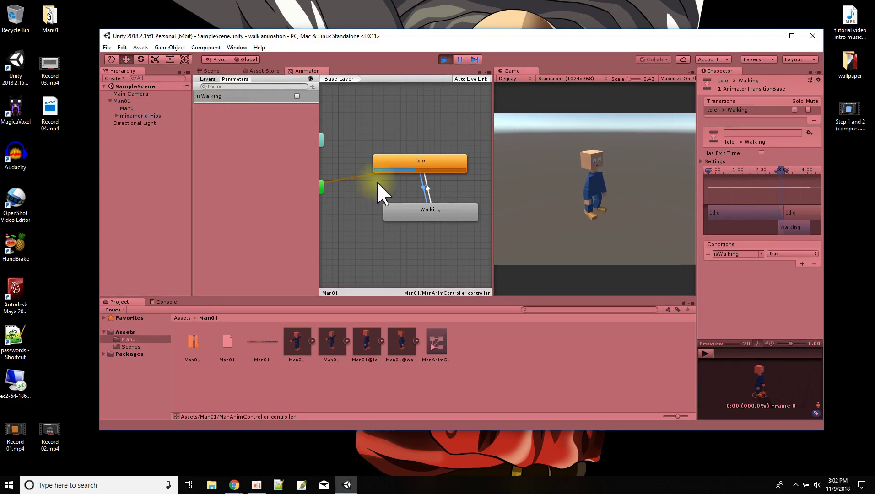
click(297, 96)
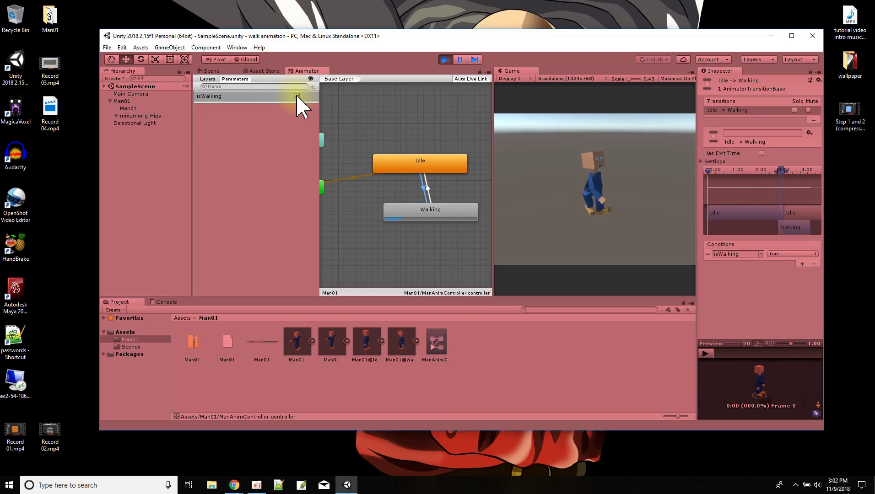
click(297, 96)
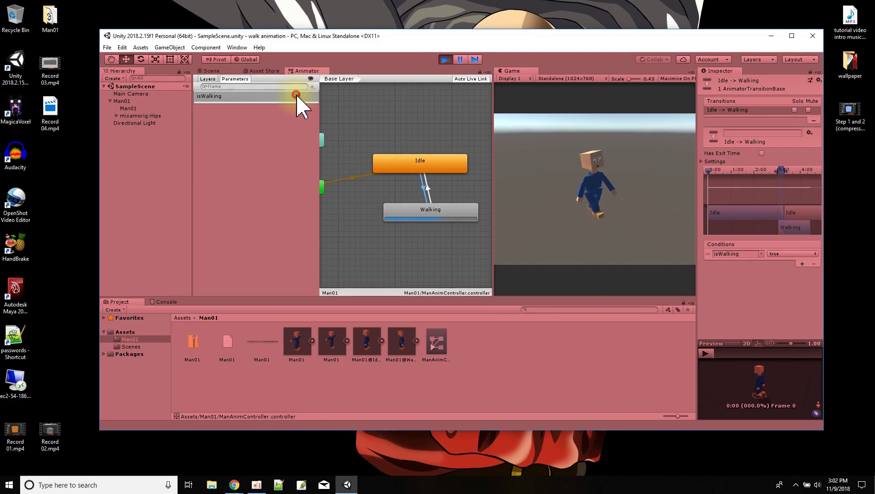
click(297, 96)
click(297, 97)
click(297, 96)
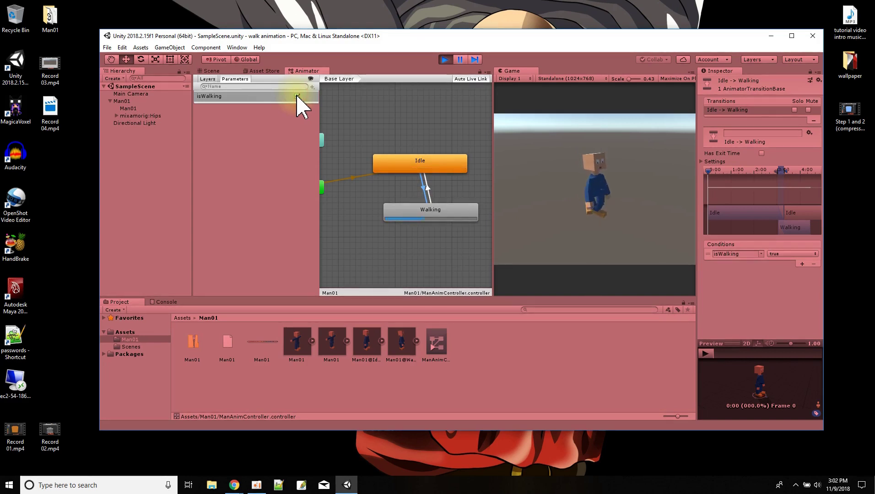
click(297, 97)
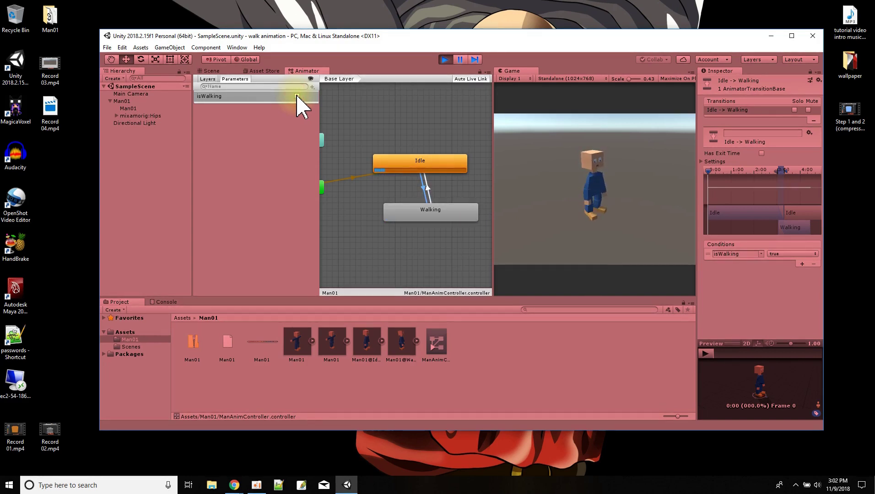
click(448, 59)
click(446, 60)
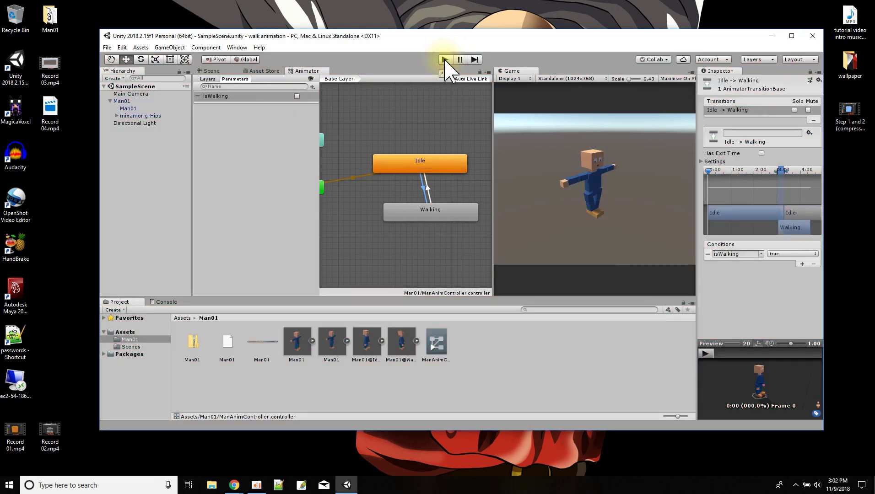
click(417, 182)
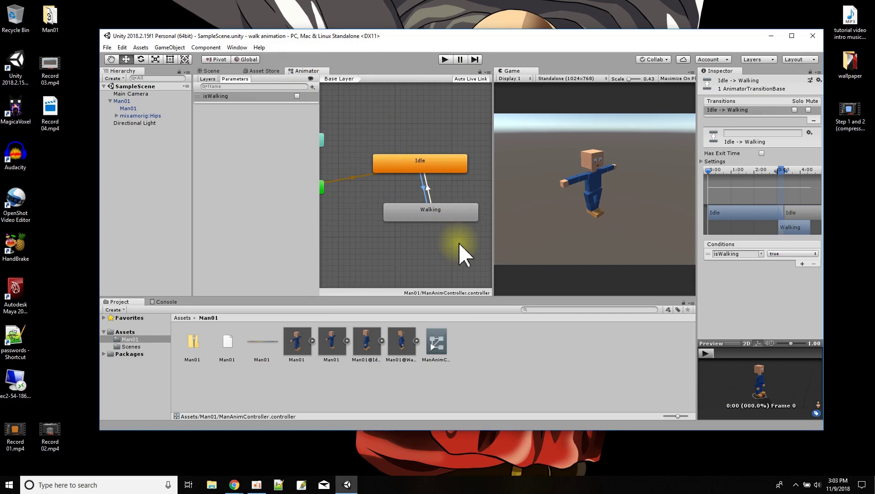